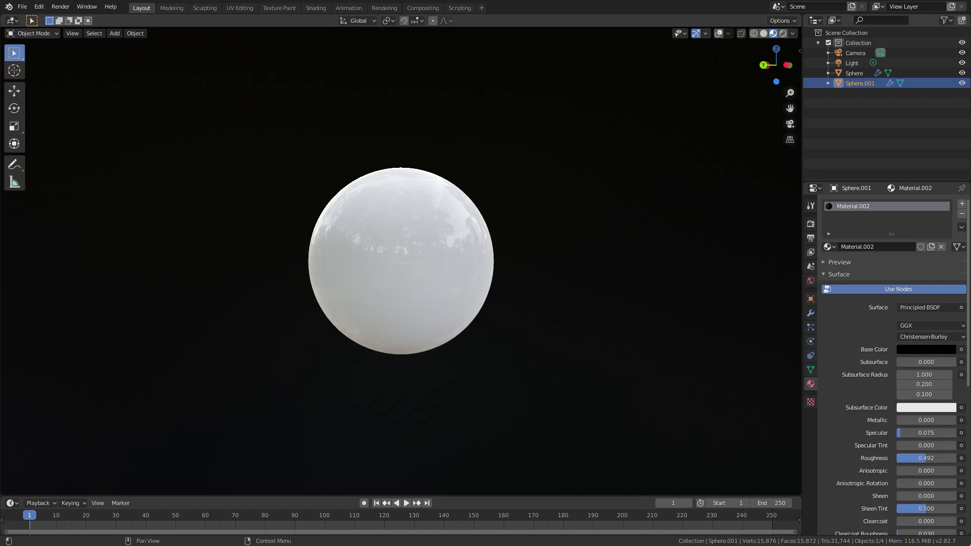
Switch the viewport shading's environment lighting to the warm indoor HDRI
{"action": "middle_click_drag", "start_coordinate": [485, 328], "coordinate": [506, 354]}
{"action": "scroll", "coordinate": [427, 326], "scroll_direction": "up", "scroll_amount": 4}
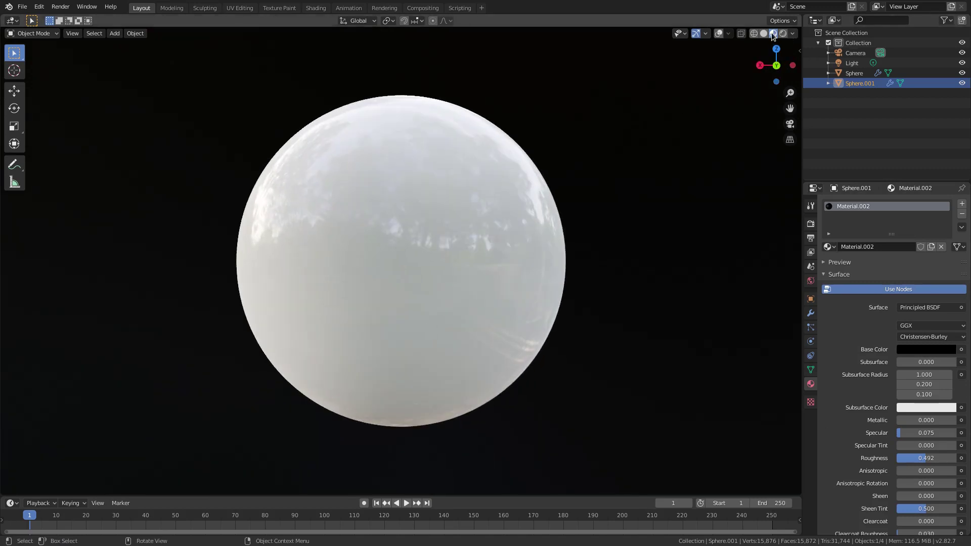
{"action": "left_click", "coordinate": [792, 33]}
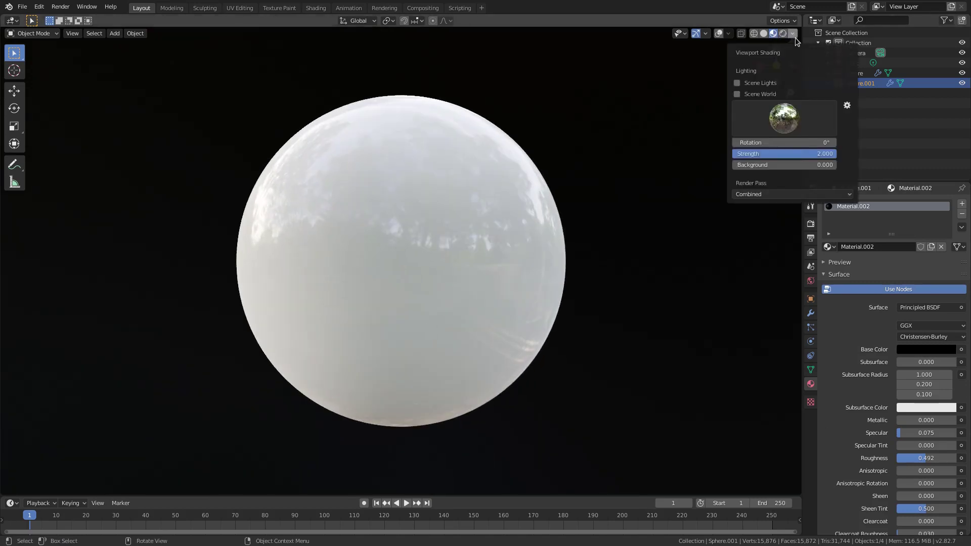
{"action": "left_click", "coordinate": [785, 120]}
{"action": "left_click", "coordinate": [636, 154]}
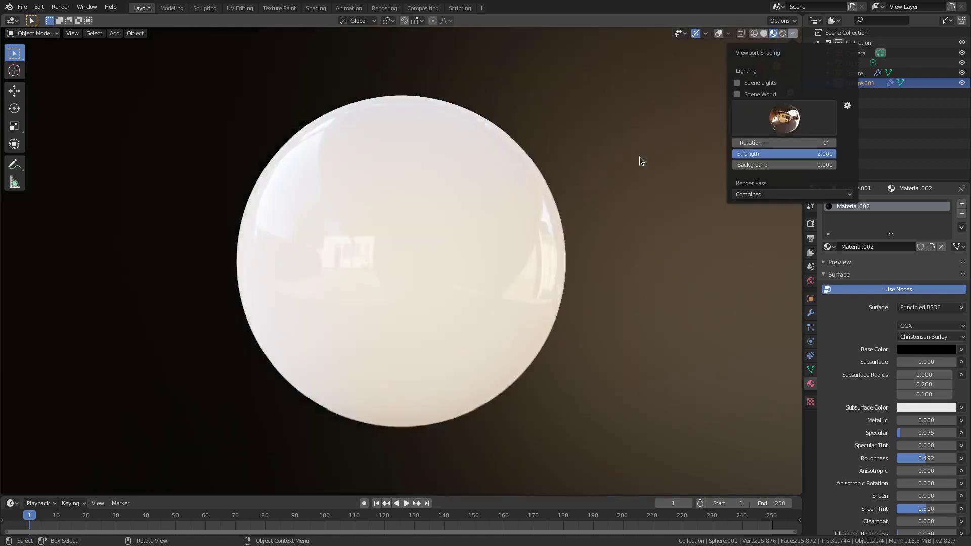
Try the forest HDRI and the bright interior HDRI as the viewport's environment lighting
{"action": "left_click", "coordinate": [784, 118]}
{"action": "left_click", "coordinate": [674, 154]}
{"action": "left_click", "coordinate": [763, 126]}
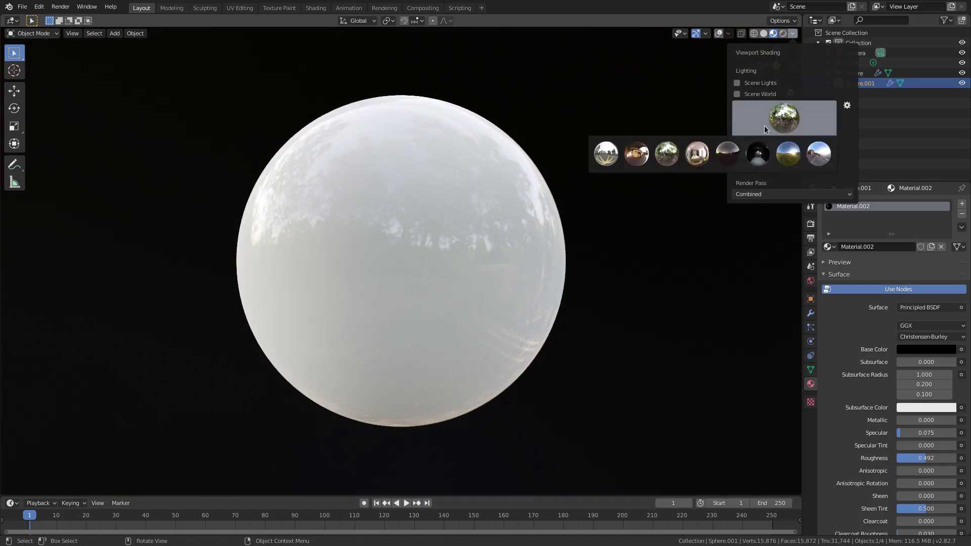
{"action": "left_click", "coordinate": [801, 114]}
{"action": "left_click", "coordinate": [697, 154]}
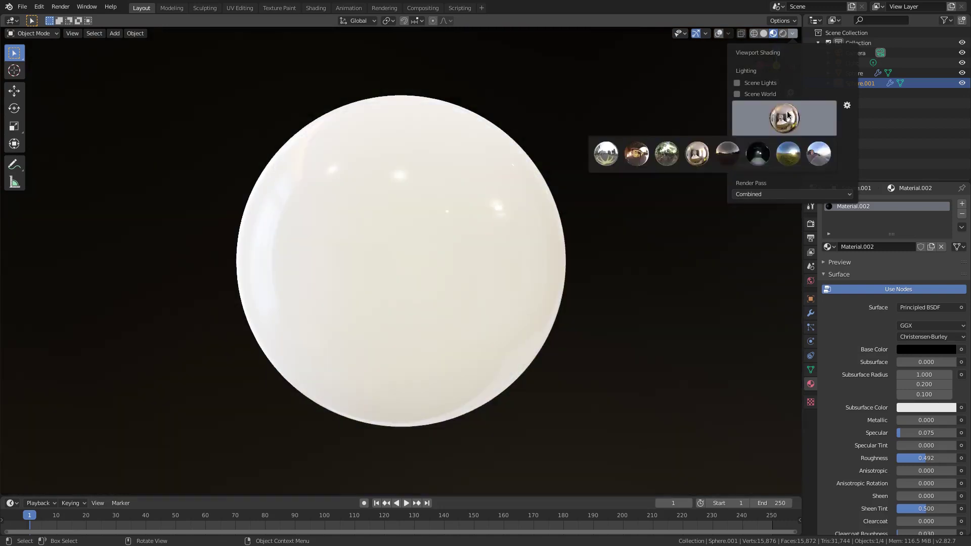
{"action": "left_click", "coordinate": [791, 117]}
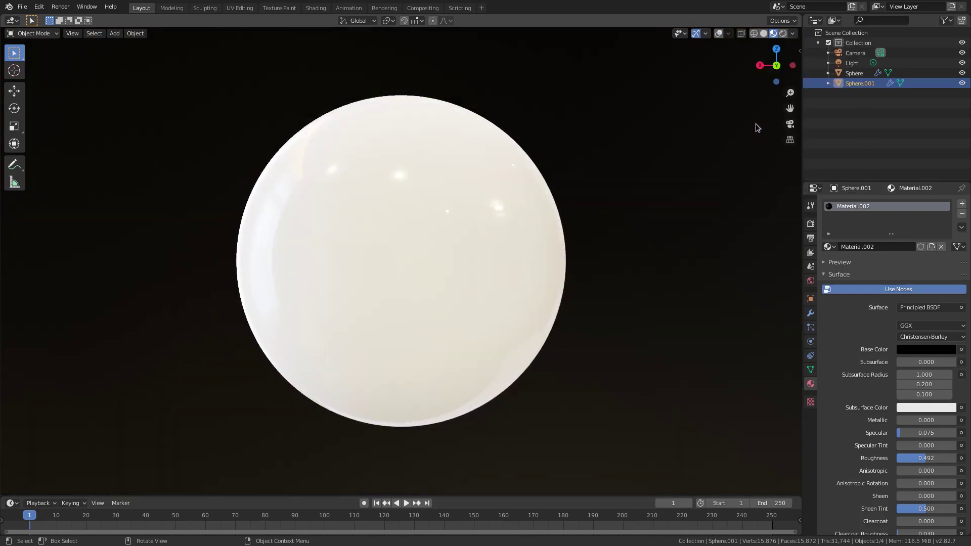
Try the dark dusk-horizon HDRI on the sphere, then open and close the lights preferences
{"action": "left_click", "coordinate": [792, 34]}
{"action": "left_click", "coordinate": [765, 120]}
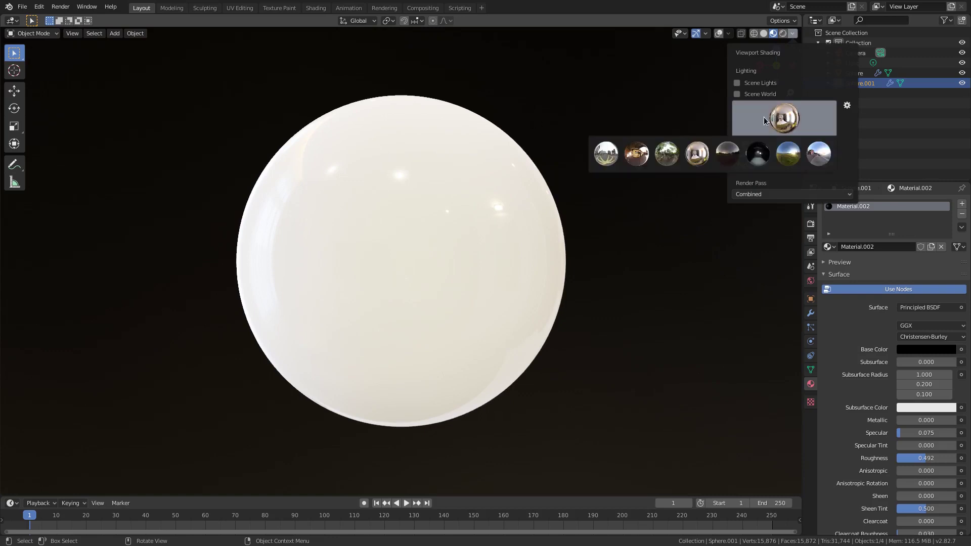
{"action": "left_click", "coordinate": [726, 156]}
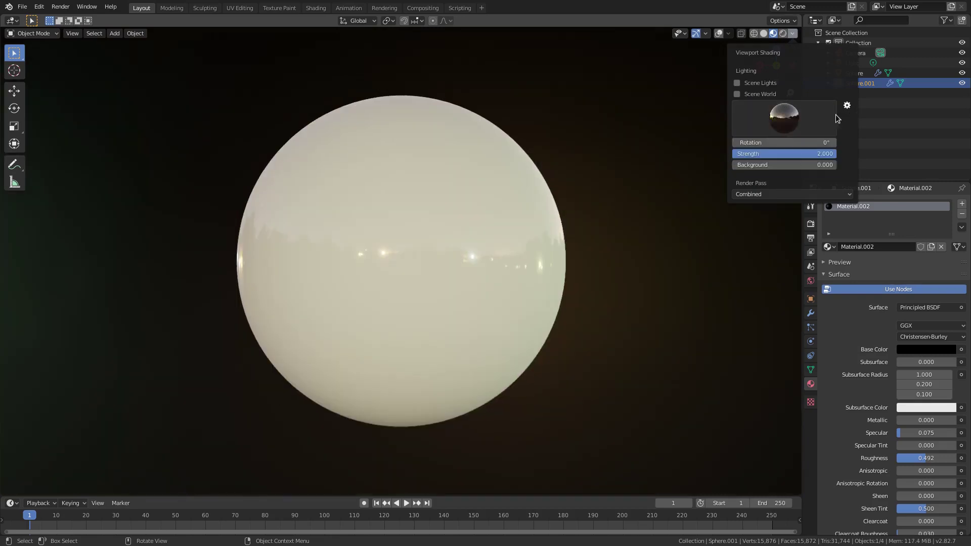
{"action": "left_click", "coordinate": [847, 105]}
{"action": "left_click", "coordinate": [961, 10]}
Change the viewport's environment lighting to the grassy field HDRI with a blue sky
{"action": "left_click", "coordinate": [793, 33]}
{"action": "left_click", "coordinate": [792, 124]}
{"action": "left_click", "coordinate": [769, 153]}
{"action": "left_click", "coordinate": [785, 117]}
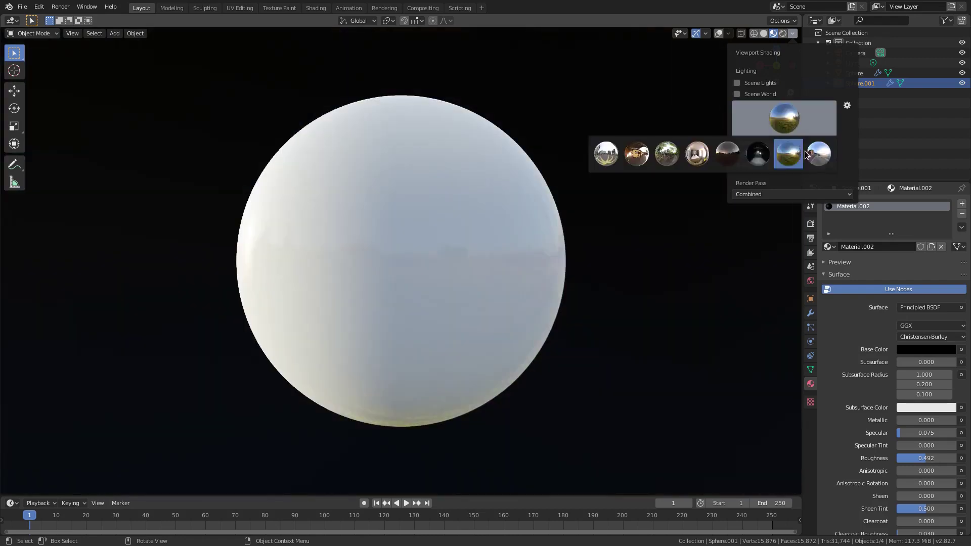
Try the daylight street HDRI, then switch the viewport lighting to the city HDRI
{"action": "left_click", "coordinate": [818, 154]}
{"action": "left_click", "coordinate": [797, 117]}
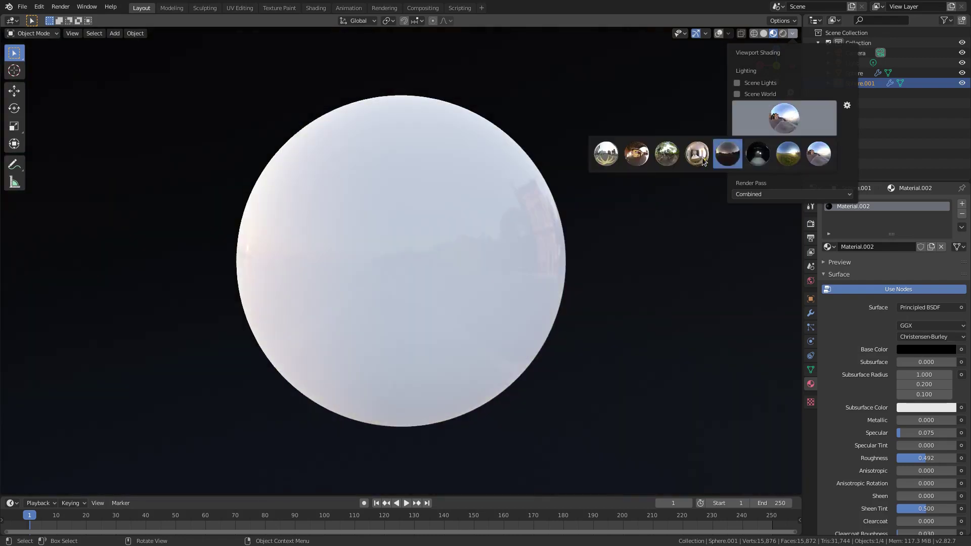
{"action": "left_click", "coordinate": [606, 154]}
{"action": "scroll", "coordinate": [622, 362], "scroll_direction": "down", "scroll_amount": 2}
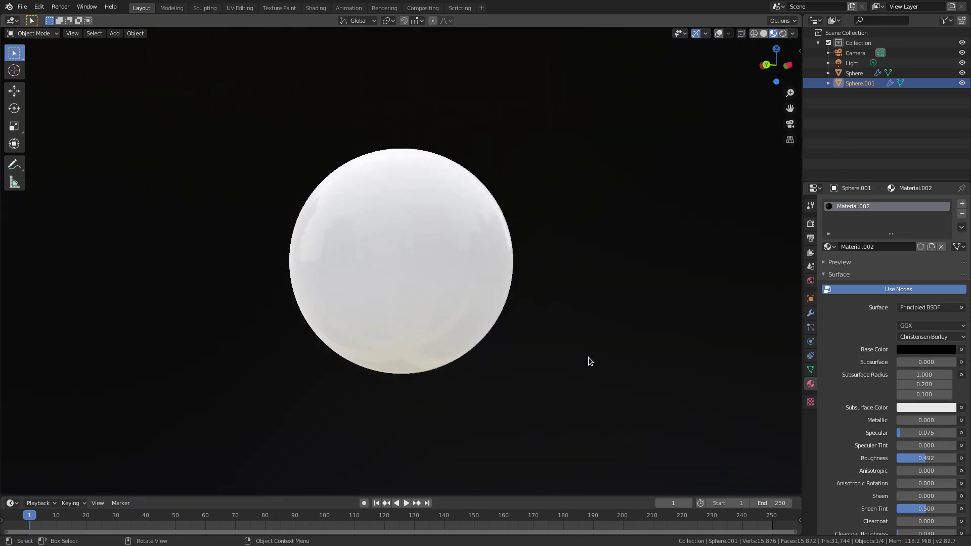
Open the lights preferences from the viewport shading settings and start installing a custom HDRI
{"action": "left_click", "coordinate": [792, 33]}
{"action": "left_click", "coordinate": [792, 34]}
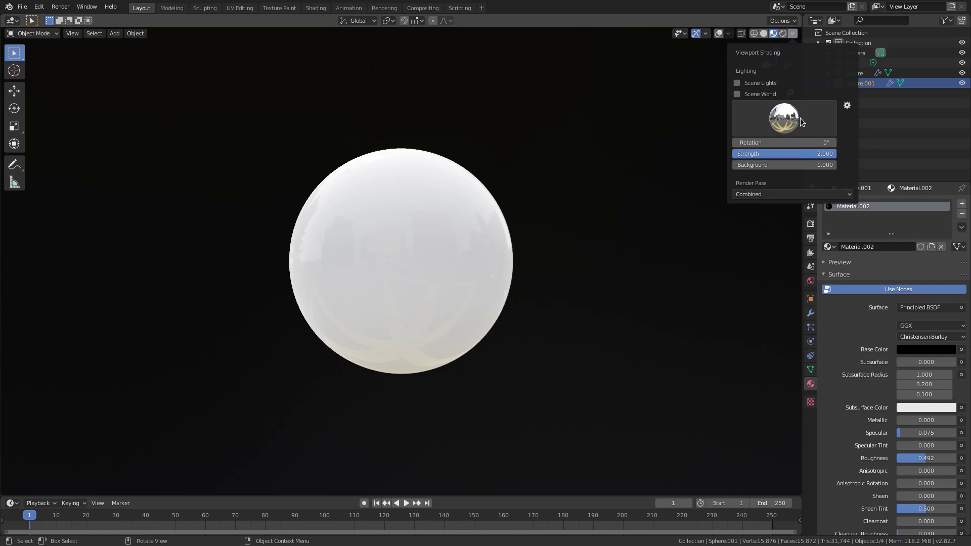
{"action": "left_click", "coordinate": [847, 105]}
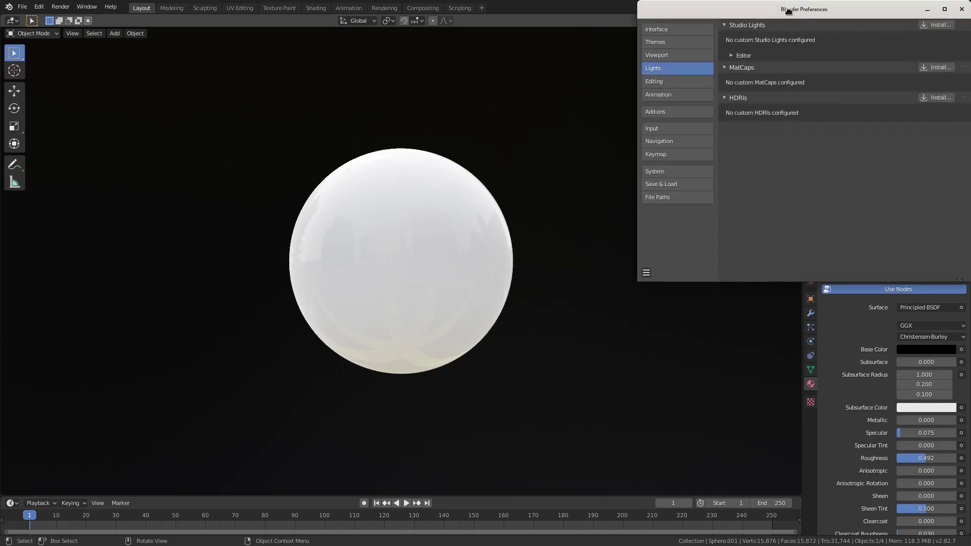
{"action": "mouse_move", "coordinate": [786, 10]}
{"action": "left_mouse_down"}
{"action": "mouse_move", "coordinate": [723, 35]}
{"action": "mouse_move", "coordinate": [542, 74]}
{"action": "left_mouse_up"}
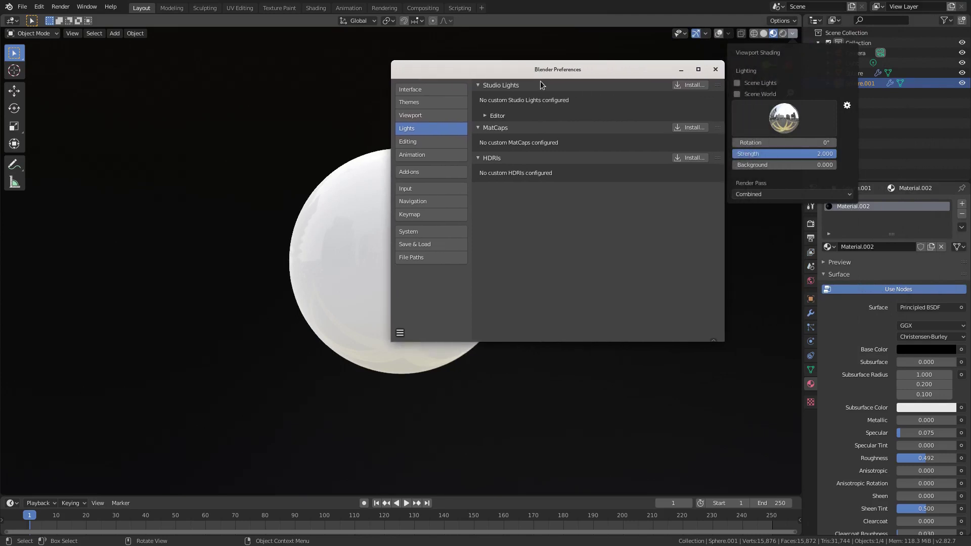
{"action": "left_click", "coordinate": [690, 158]}
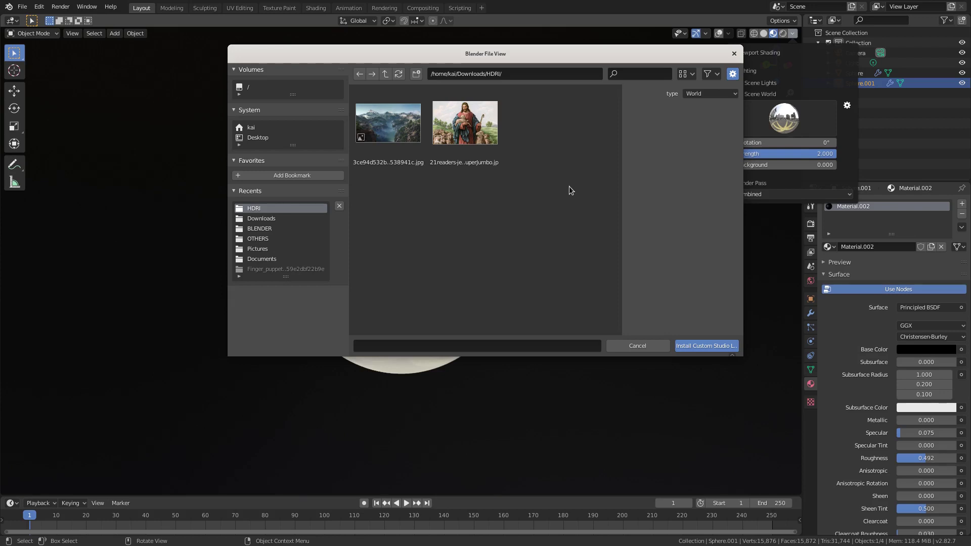
Install 3ce94d532ba4cf0484c8a9b76538941c.jpg from the HDRI folder as a custom HDRI and close the preferences
{"action": "left_click", "coordinate": [382, 134]}
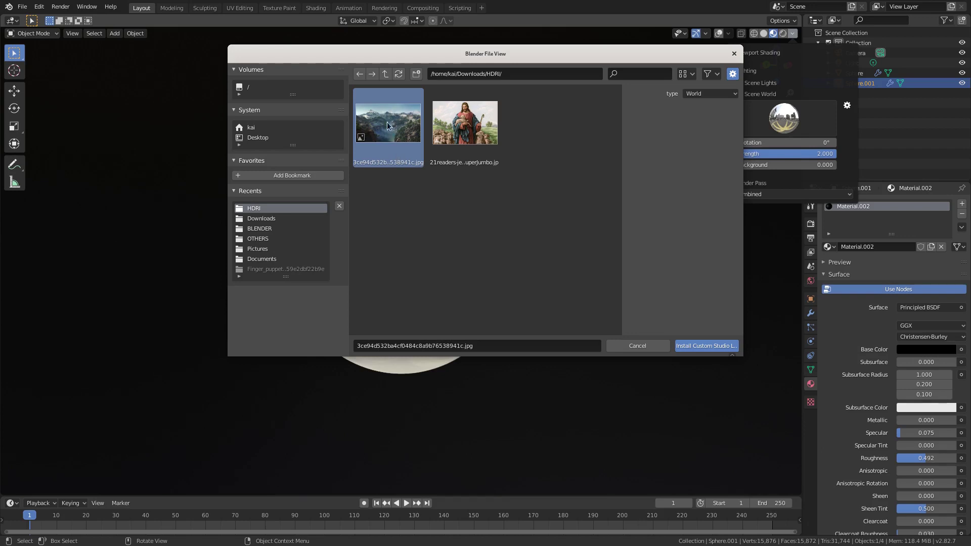
{"action": "left_click", "coordinate": [469, 115]}
{"action": "left_click", "coordinate": [388, 123]}
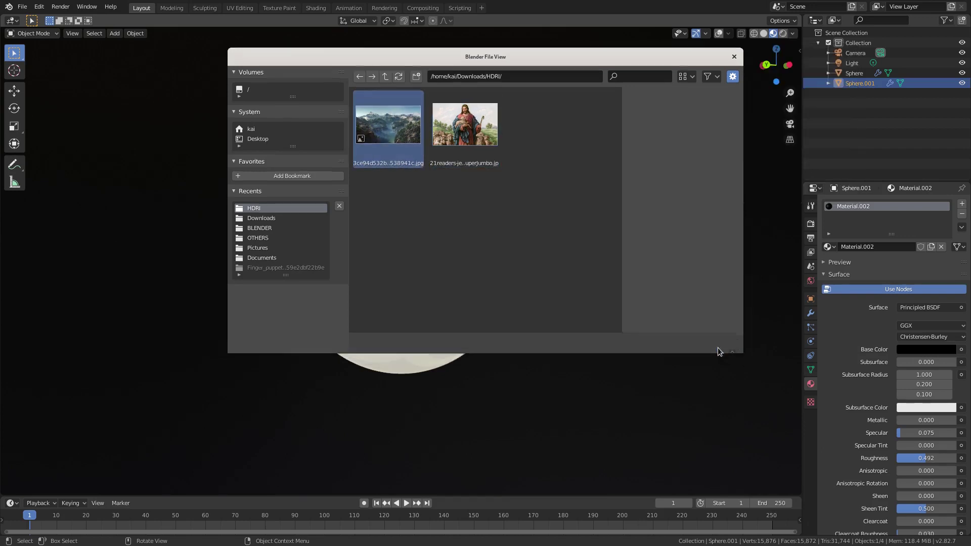
{"action": "left_click", "coordinate": [717, 347]}
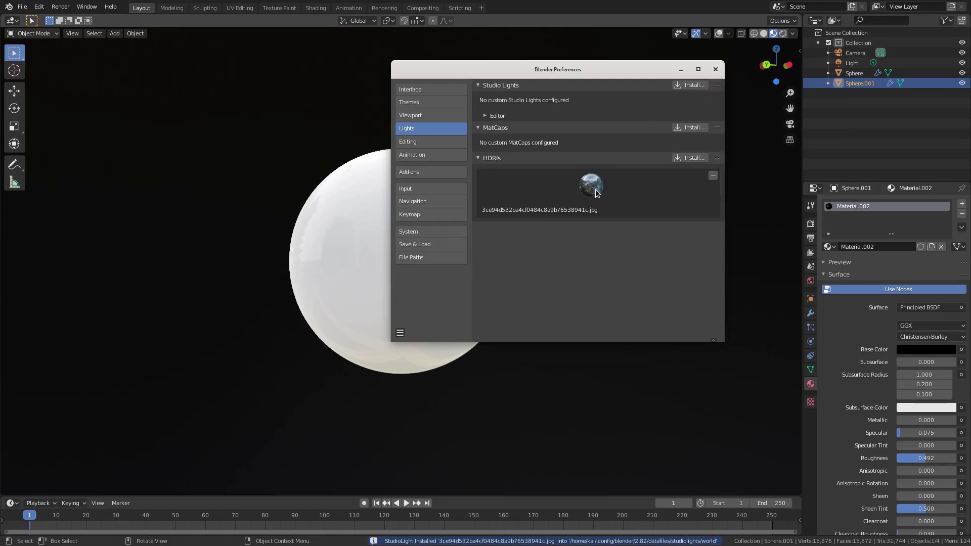
{"action": "left_click", "coordinate": [715, 69]}
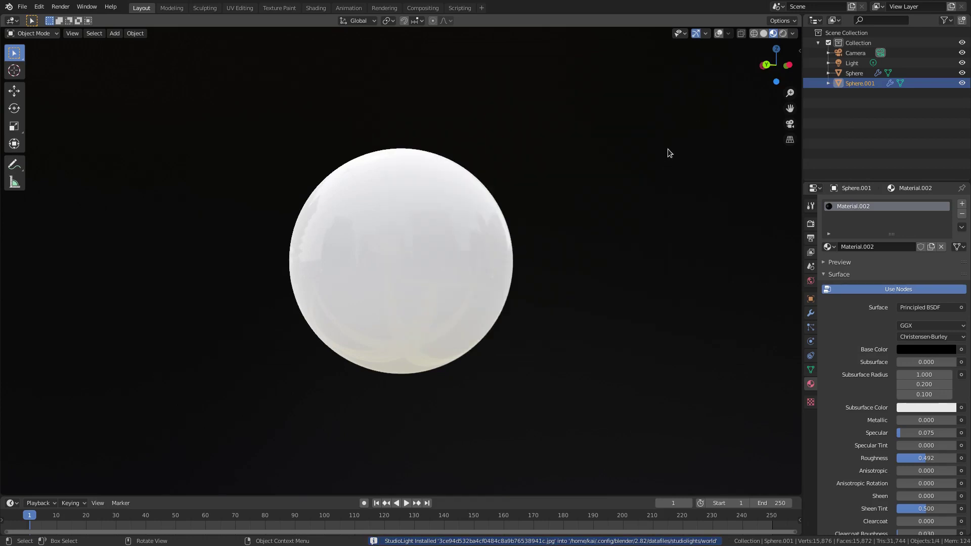
Apply the newly installed mountain landscape HDRI as the viewport lighting and inspect its reflections on the sphere
{"action": "left_click", "coordinate": [794, 33]}
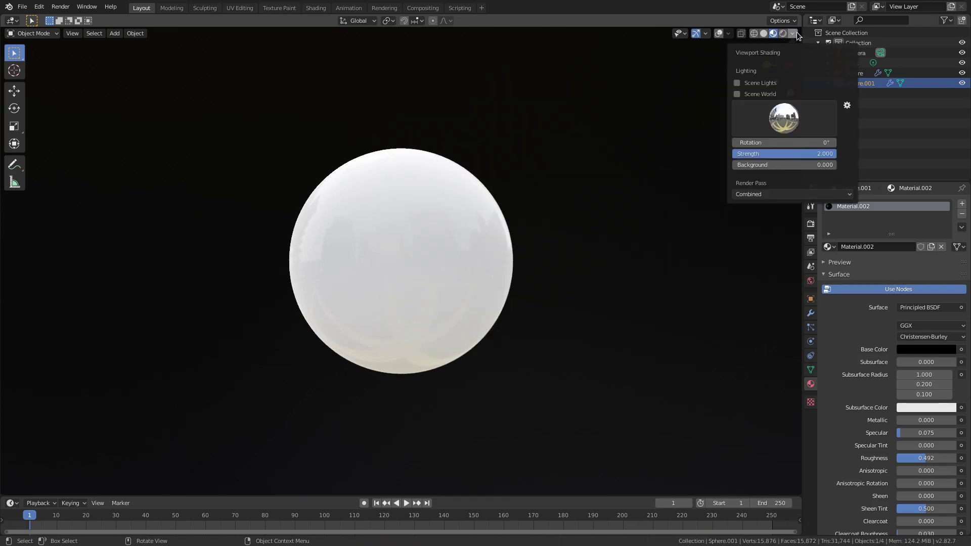
{"action": "left_click", "coordinate": [780, 121]}
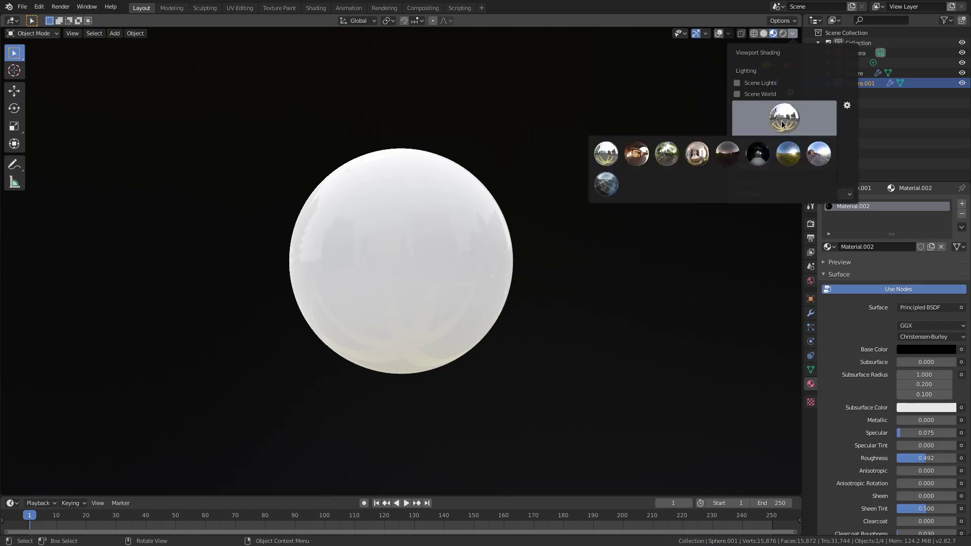
{"action": "left_click", "coordinate": [613, 186]}
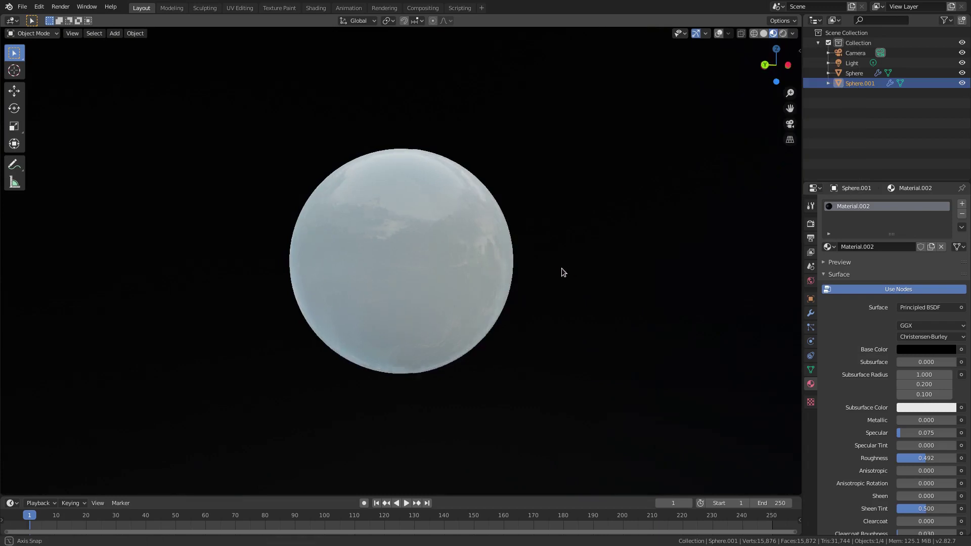
{"action": "scroll", "coordinate": [417, 266], "scroll_direction": "down", "scroll_amount": 3}
{"action": "mouse_move", "coordinate": [417, 265]}
{"action": "middle_mouse_down"}
{"action": "mouse_move", "coordinate": [531, 271]}
{"action": "mouse_move", "coordinate": [556, 251]}
{"action": "mouse_move", "coordinate": [687, 267]}
{"action": "middle_mouse_up"}
{"action": "scroll", "coordinate": [506, 278], "scroll_direction": "up", "scroll_amount": 4}
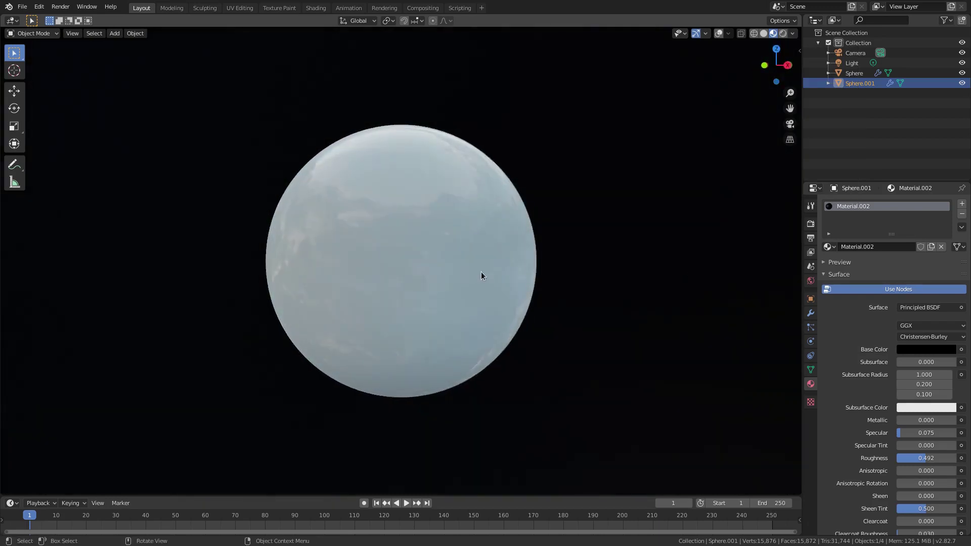
{"action": "scroll", "coordinate": [455, 298], "scroll_direction": "up", "scroll_amount": 2}
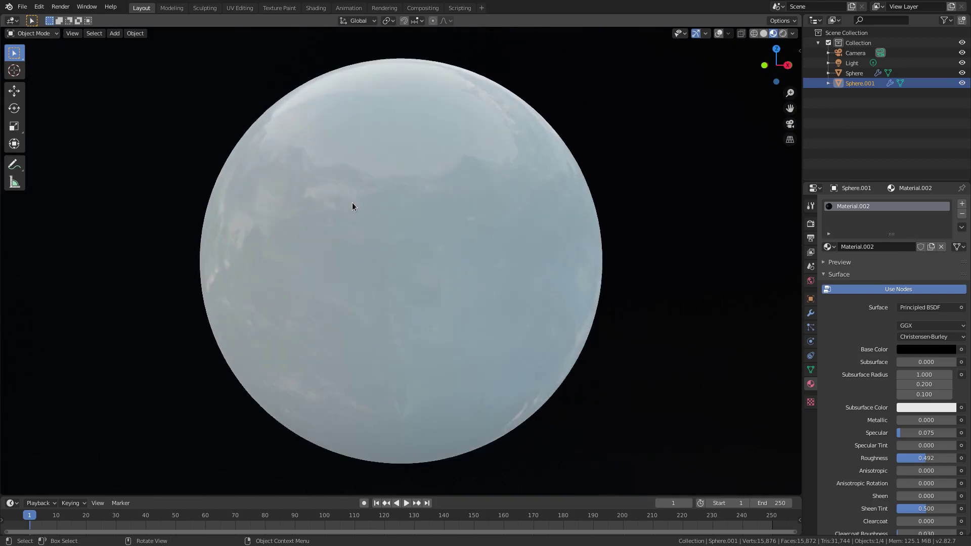
Select the object Sphere and set its material's Specular to 1.000 and Roughness to 0.483
{"action": "left_click", "coordinate": [368, 194]}
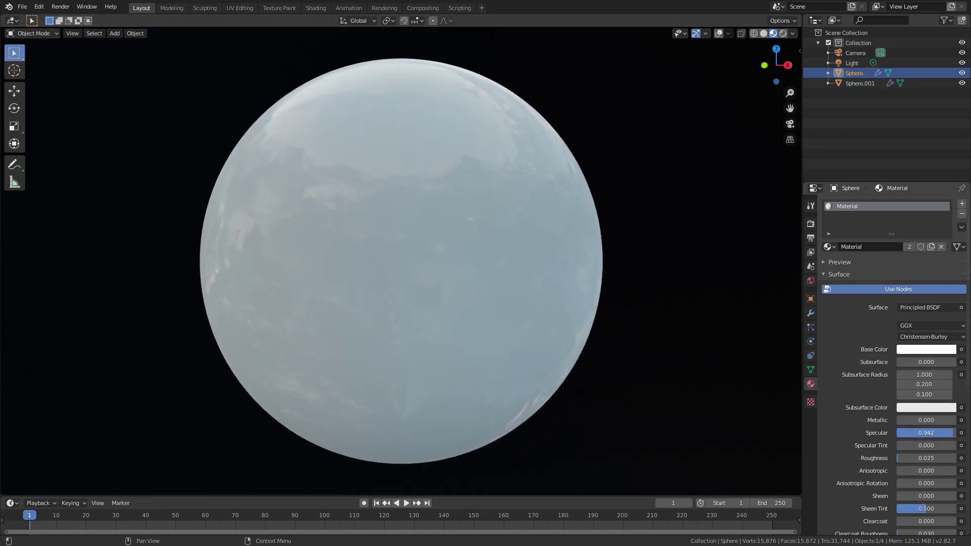
{"action": "left_click_drag", "start_coordinate": [910, 433], "coordinate": [932, 458]}
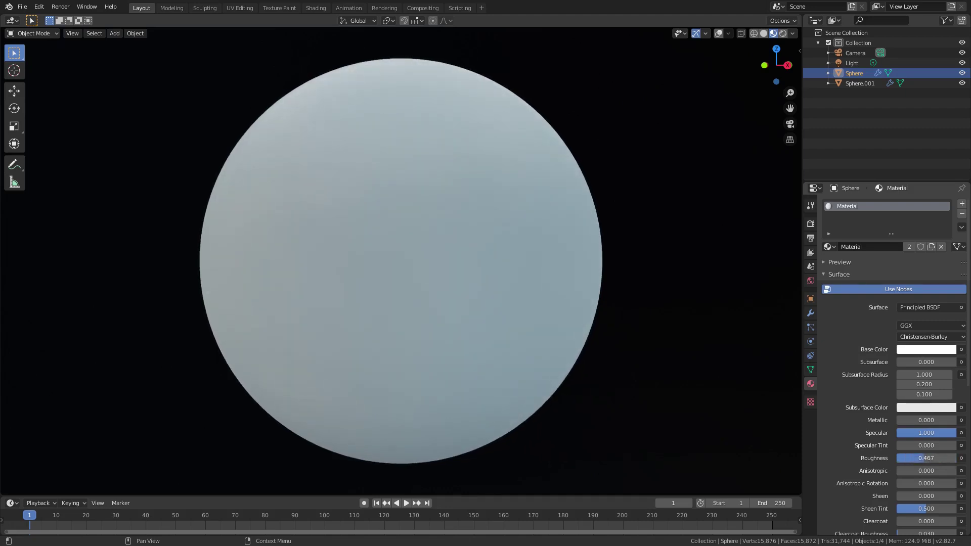
Examine the sphere's surface under the custom HDRI lighting from near and far
{"action": "scroll", "coordinate": [497, 310], "scroll_direction": "down", "scroll_amount": 5}
{"action": "scroll", "coordinate": [411, 300], "scroll_direction": "up", "scroll_amount": 1}
{"action": "scroll", "coordinate": [422, 301], "scroll_direction": "down", "scroll_amount": 4}
{"action": "scroll", "coordinate": [428, 302], "scroll_direction": "up", "scroll_amount": 4}
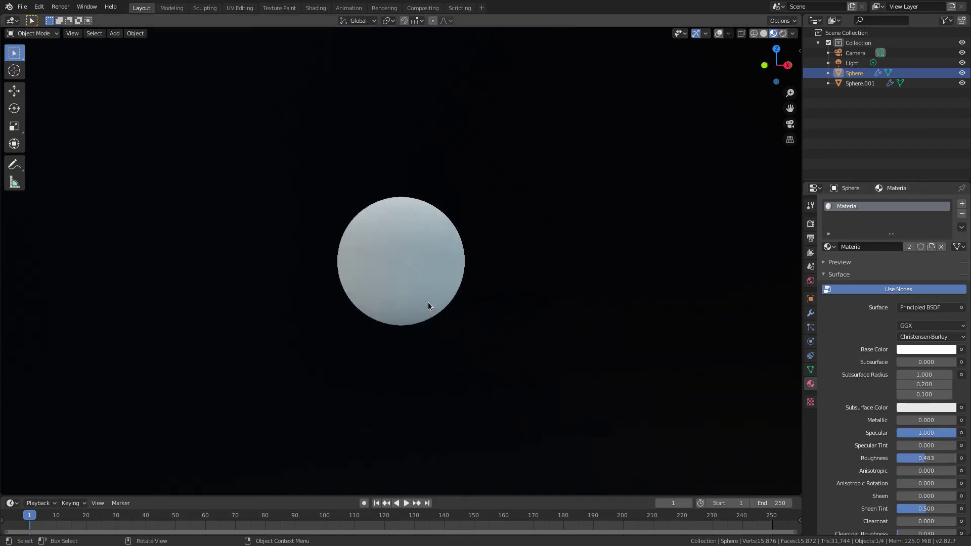
{"action": "scroll", "coordinate": [430, 203], "scroll_direction": "up", "scroll_amount": 1}
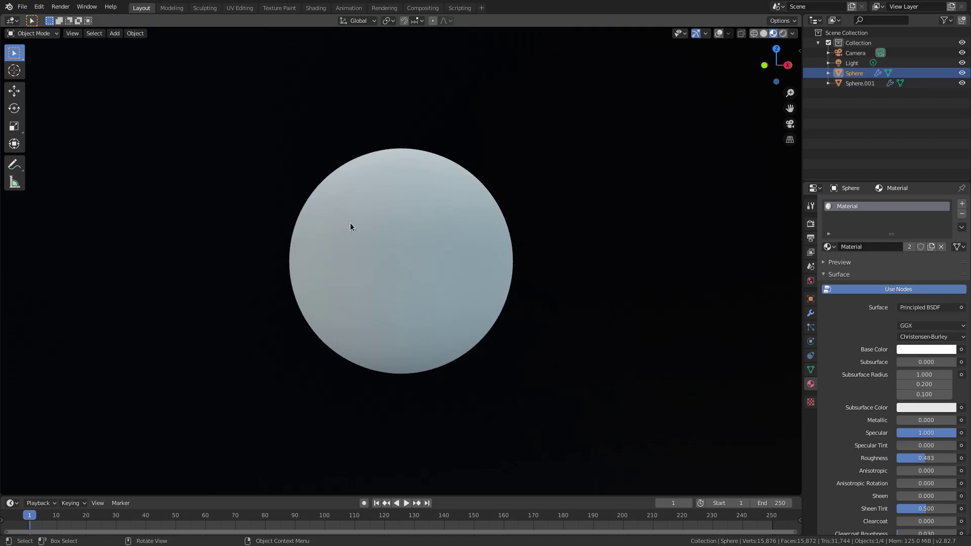
{"action": "scroll", "coordinate": [293, 298], "scroll_direction": "up", "scroll_amount": 1}
{"action": "scroll", "coordinate": [546, 372], "scroll_direction": "up", "scroll_amount": 1}
{"action": "scroll", "coordinate": [613, 364], "scroll_direction": "up", "scroll_amount": 1}
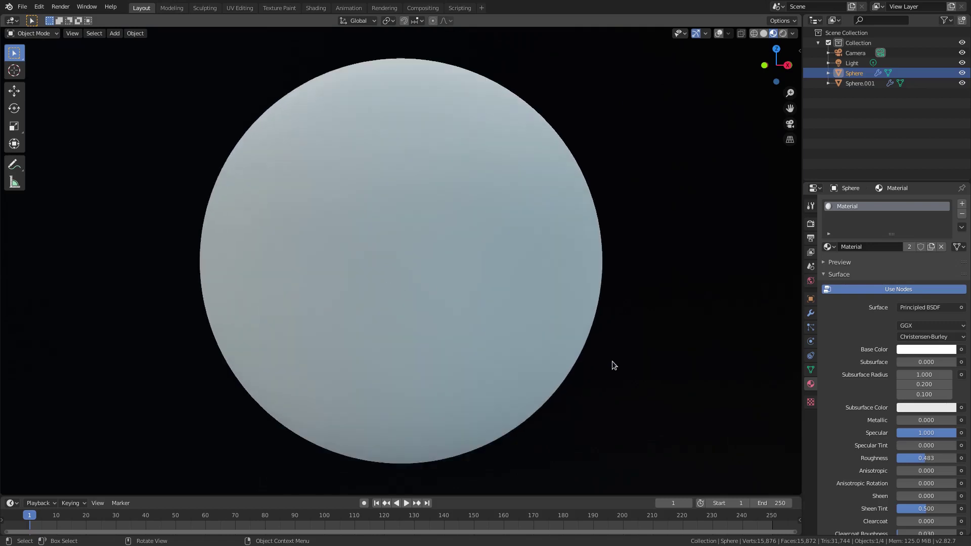
{"action": "scroll", "coordinate": [502, 372], "scroll_direction": "down", "scroll_amount": 5}
{"action": "scroll", "coordinate": [440, 370], "scroll_direction": "down", "scroll_amount": 4}
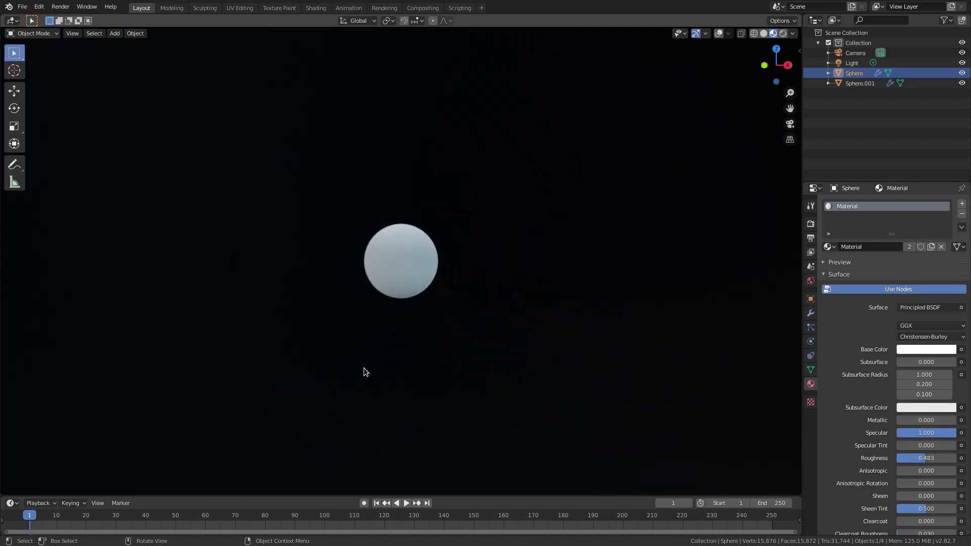
{"action": "scroll", "coordinate": [438, 349], "scroll_direction": "up", "scroll_amount": 7}
Add Sphere.001 to the selection and set the Roughness of Sphere's material to 0.383
{"action": "left_click", "coordinate": [396, 316], "text": "shift"}
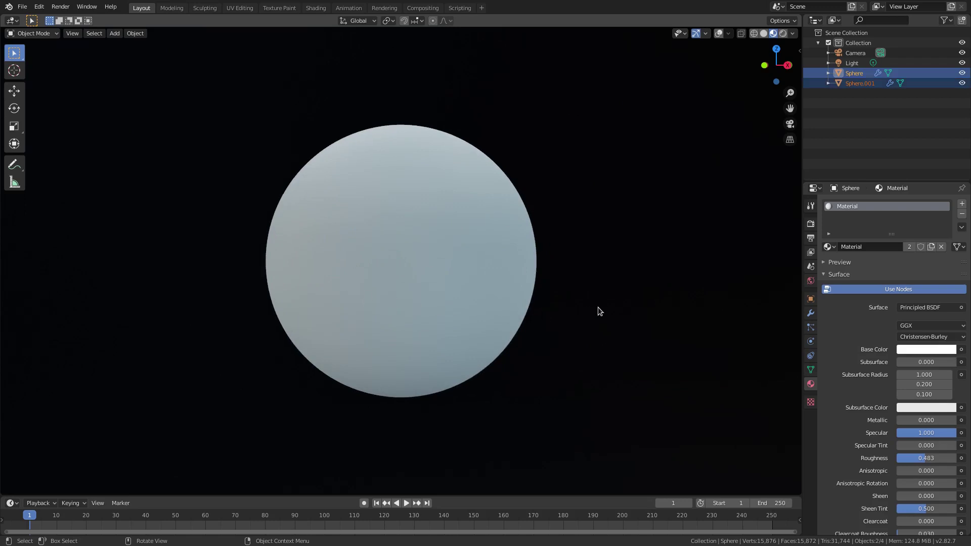
{"action": "scroll", "coordinate": [572, 267], "scroll_direction": "down", "scroll_amount": 8}
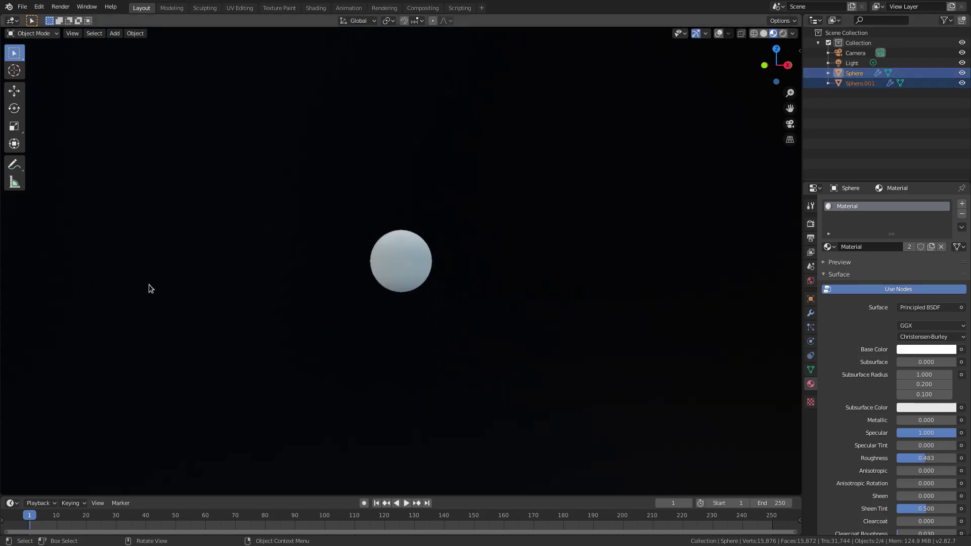
{"action": "middle_click_drag", "start_coordinate": [149, 288], "coordinate": [320, 315]}
{"action": "scroll", "coordinate": [426, 287], "scroll_direction": "up", "scroll_amount": 1}
{"action": "middle_click_drag", "start_coordinate": [426, 286], "coordinate": [464, 275]}
{"action": "scroll", "coordinate": [464, 274], "scroll_direction": "up", "scroll_amount": 4}
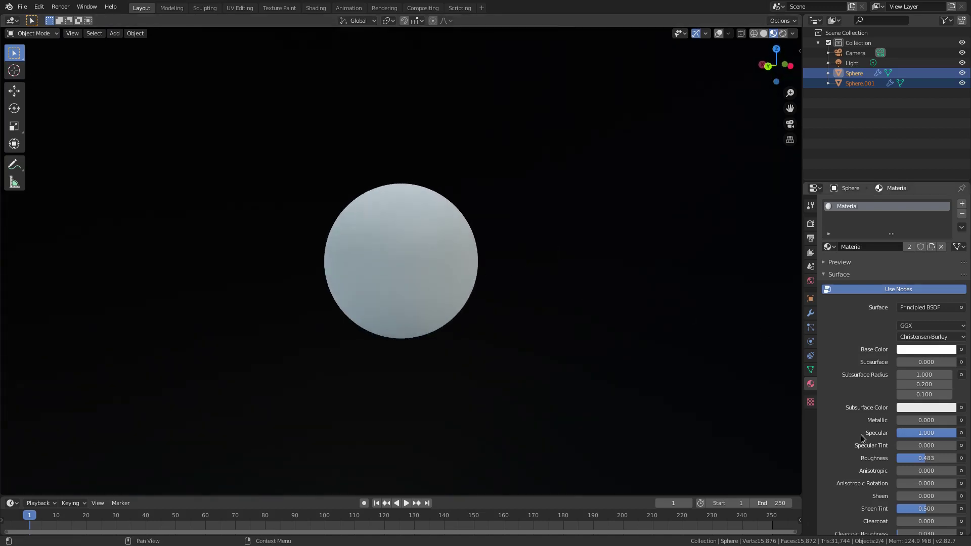
{"action": "scroll", "coordinate": [926, 458], "scroll_direction": "down", "scroll_amount": 1, "text": "ctrl"}
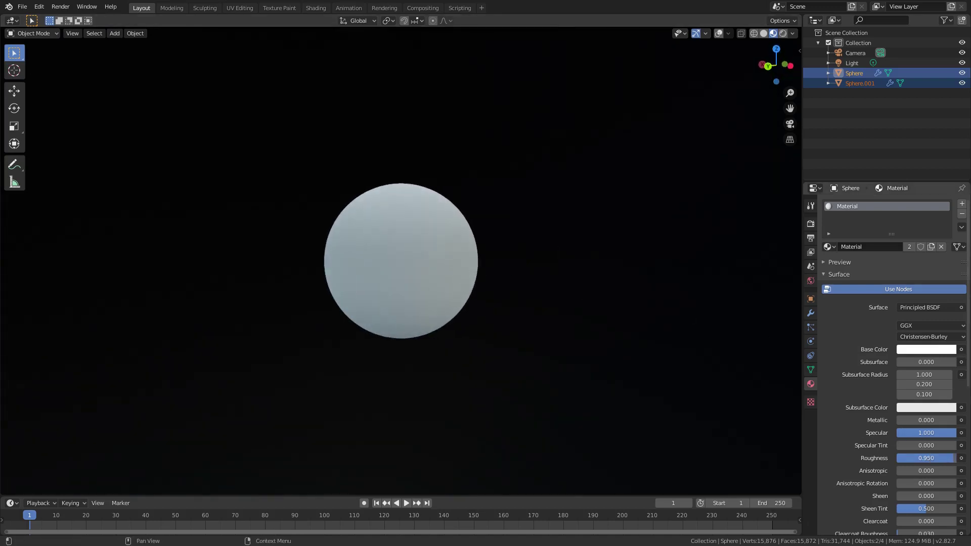
Install the image 21readers-jesus3-superjumbo.jpg as a custom HDRI and close the preferences
{"action": "left_click", "coordinate": [792, 33]}
{"action": "left_click", "coordinate": [848, 124]}
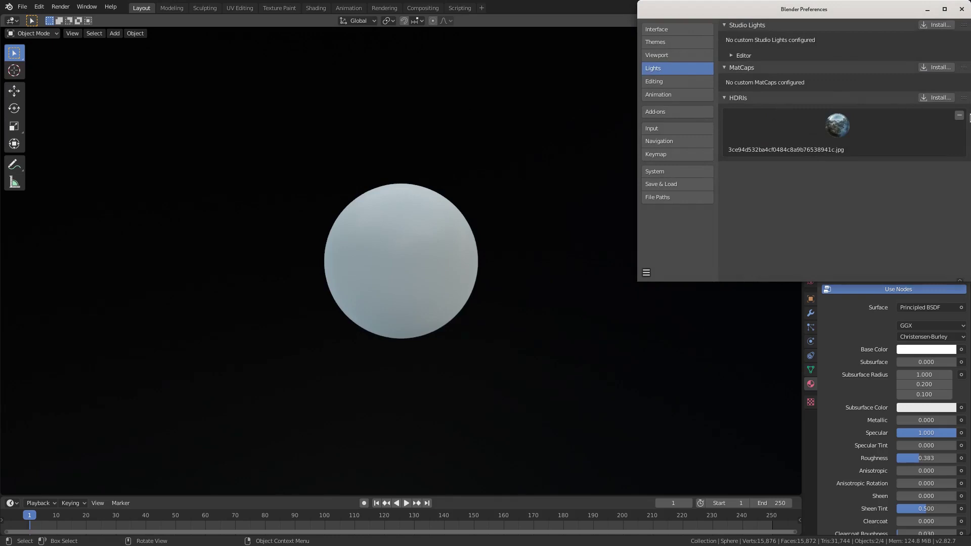
{"action": "left_click", "coordinate": [936, 98]}
{"action": "left_click", "coordinate": [465, 205]}
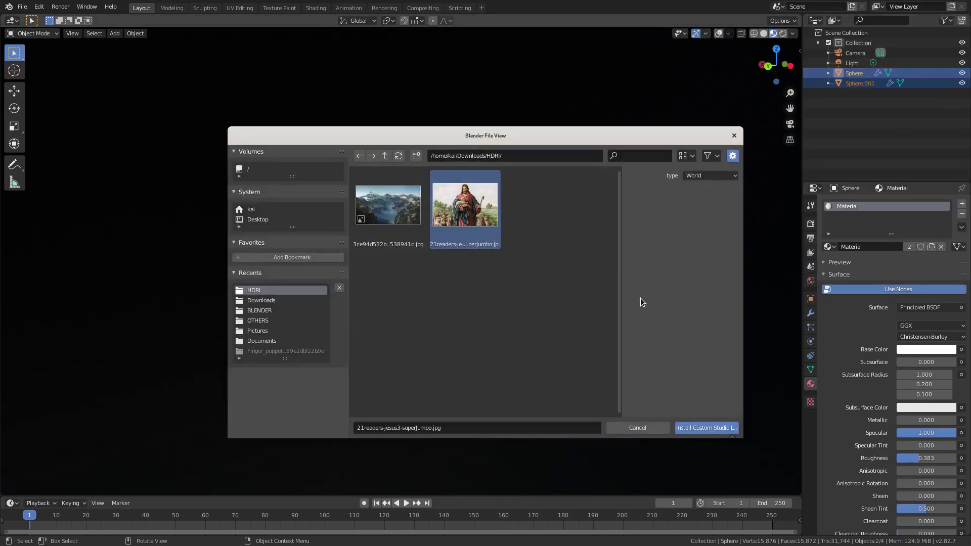
{"action": "left_click", "coordinate": [697, 428]}
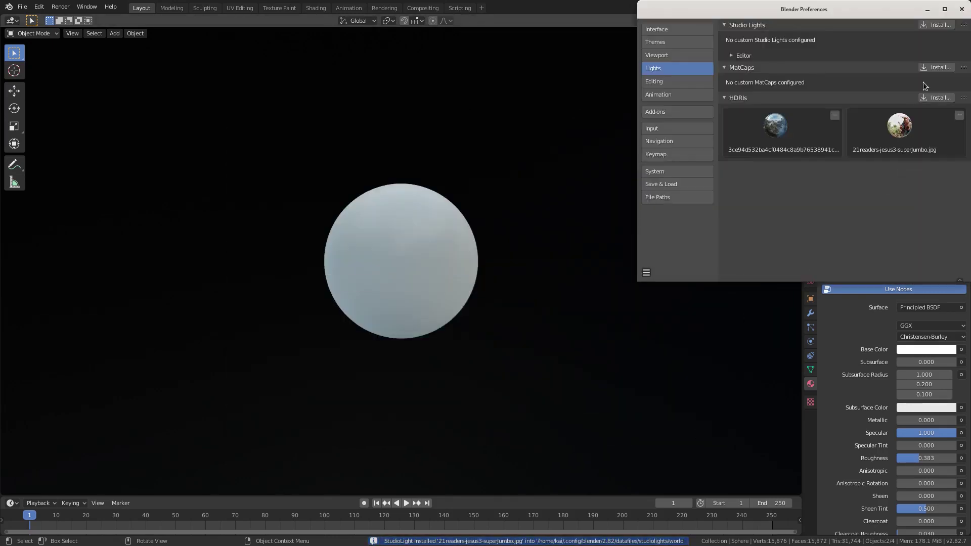
{"action": "left_click", "coordinate": [961, 9]}
Apply the newly installed 21readers-jesus3-superjumbo.jpg HDRI as the Material Preview viewport lighting
{"action": "left_click", "coordinate": [792, 33]}
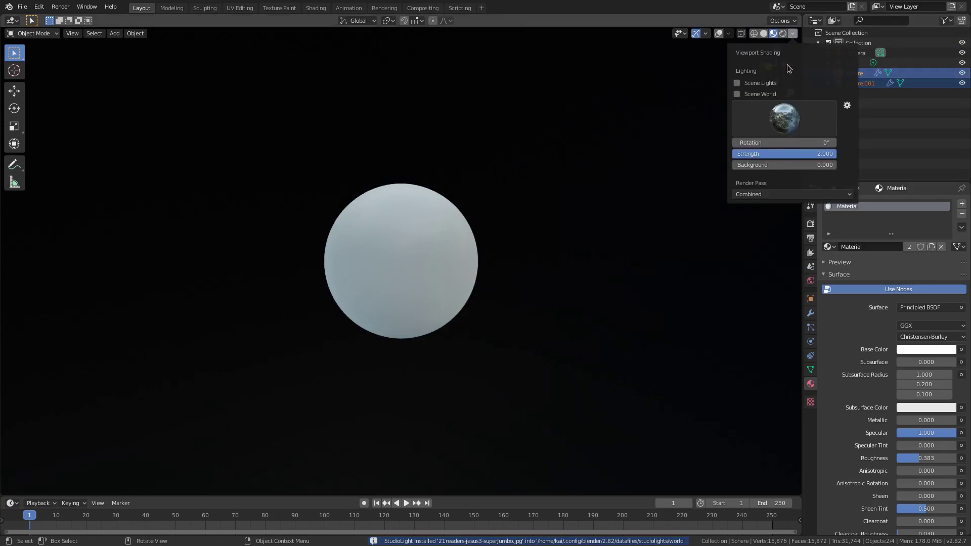
{"action": "left_click", "coordinate": [784, 118]}
{"action": "left_click", "coordinate": [627, 192]}
{"action": "scroll", "coordinate": [489, 315], "scroll_direction": "up", "scroll_amount": 2}
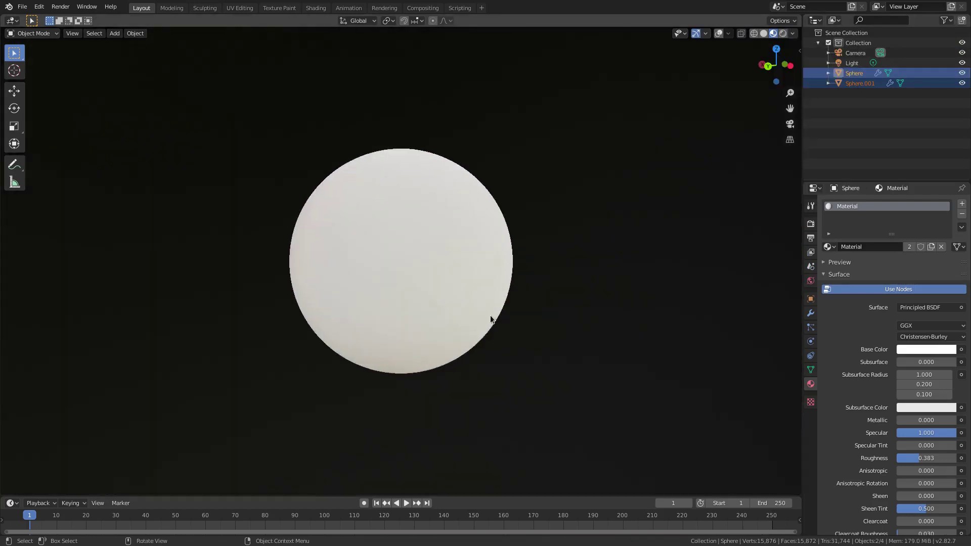
Set the Roughness of Sphere's material to 0.000 and select only the object Sphere
{"action": "left_click_drag", "start_coordinate": [938, 458], "coordinate": [900, 458]}
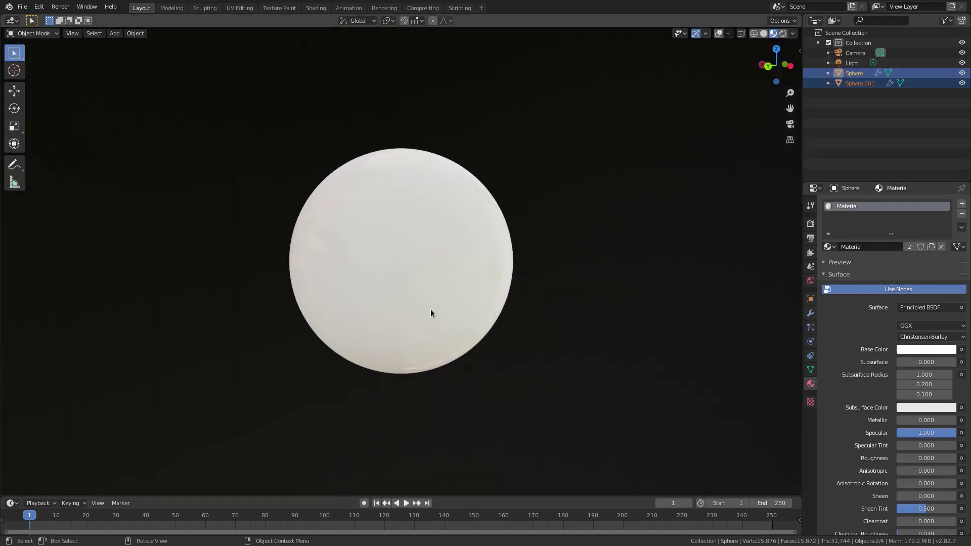
{"action": "scroll", "coordinate": [440, 306], "scroll_direction": "down", "scroll_amount": 1}
{"action": "scroll", "coordinate": [450, 305], "scroll_direction": "up", "scroll_amount": 3}
{"action": "scroll", "coordinate": [518, 232], "scroll_direction": "down", "scroll_amount": 2}
{"action": "scroll", "coordinate": [506, 243], "scroll_direction": "up", "scroll_amount": 1}
{"action": "left_click", "coordinate": [480, 254]}
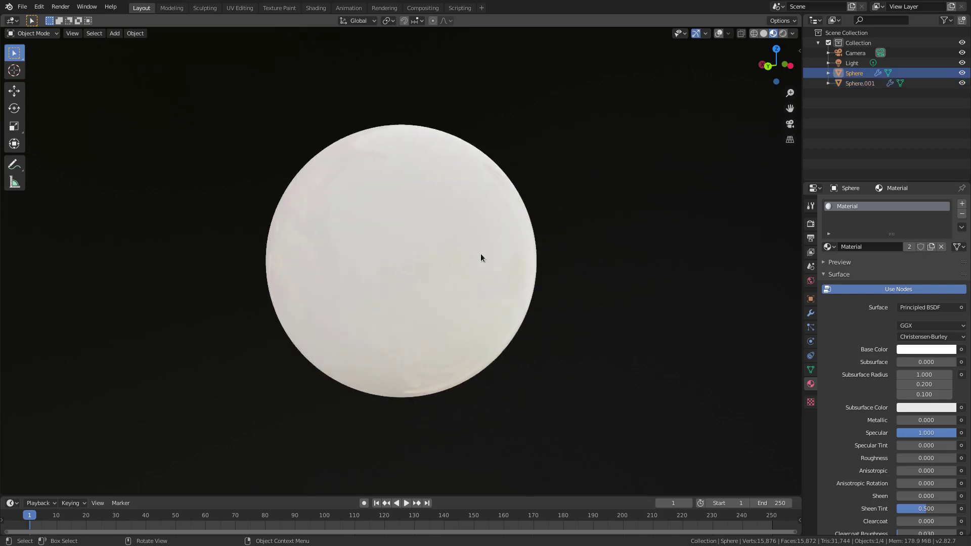
Examine the HDRI image's reflections on the glossy white sphere from near, far and another side
{"action": "scroll", "coordinate": [557, 273], "scroll_direction": "up", "scroll_amount": 2}
{"action": "scroll", "coordinate": [511, 273], "scroll_direction": "down", "scroll_amount": 3}
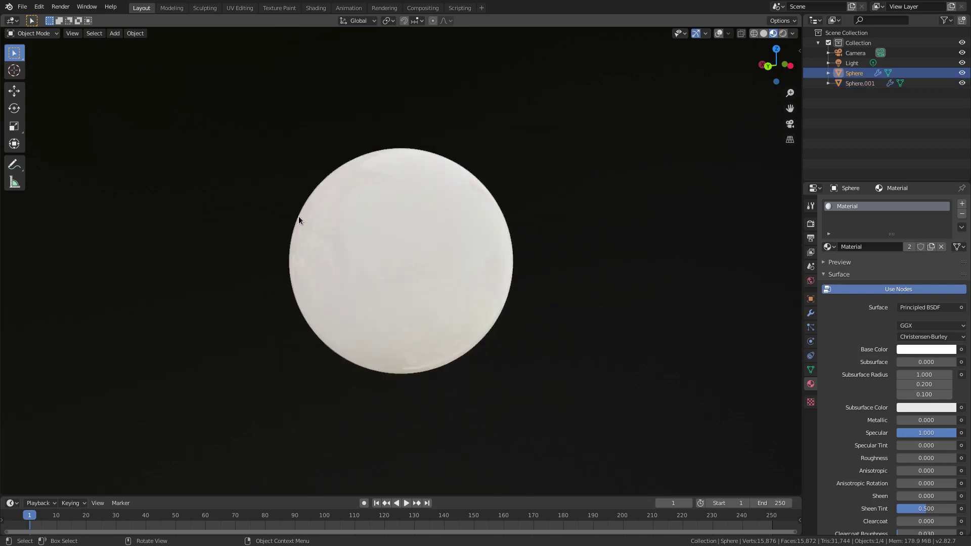
{"action": "scroll", "coordinate": [342, 264], "scroll_direction": "up", "scroll_amount": 3}
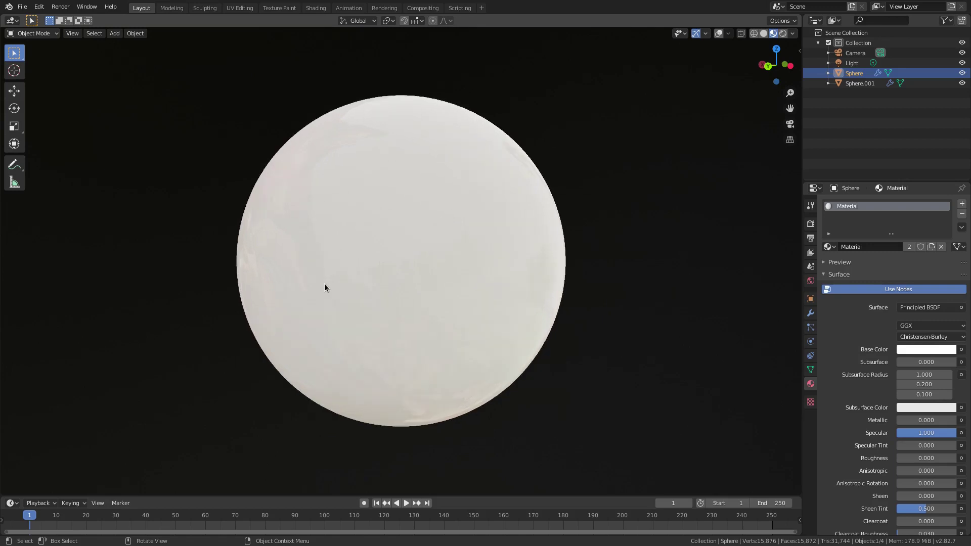
{"action": "scroll", "coordinate": [402, 281], "scroll_direction": "down", "scroll_amount": 4}
{"action": "scroll", "coordinate": [371, 289], "scroll_direction": "down", "scroll_amount": 5}
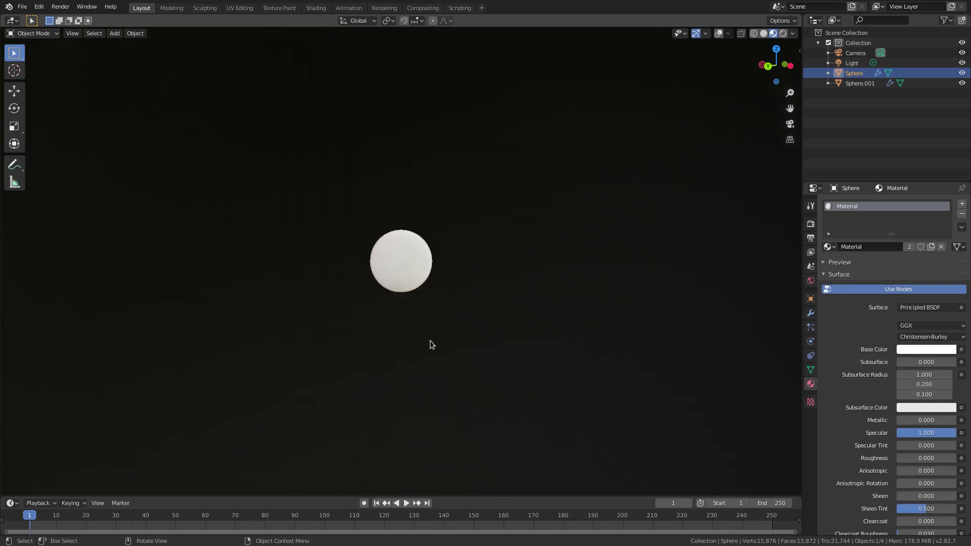
{"action": "scroll", "coordinate": [545, 313], "scroll_direction": "down", "scroll_amount": 1}
{"action": "scroll", "coordinate": [571, 301], "scroll_direction": "up", "scroll_amount": 5}
{"action": "middle_click_drag", "start_coordinate": [269, 284], "coordinate": [470, 282]}
{"action": "scroll", "coordinate": [393, 263], "scroll_direction": "up", "scroll_amount": 2}
{"action": "scroll", "coordinate": [393, 263], "scroll_direction": "up", "scroll_amount": 1}
{"action": "scroll", "coordinate": [671, 319], "scroll_direction": "up", "scroll_amount": 2}
{"action": "scroll", "coordinate": [671, 318], "scroll_direction": "up", "scroll_amount": 2}
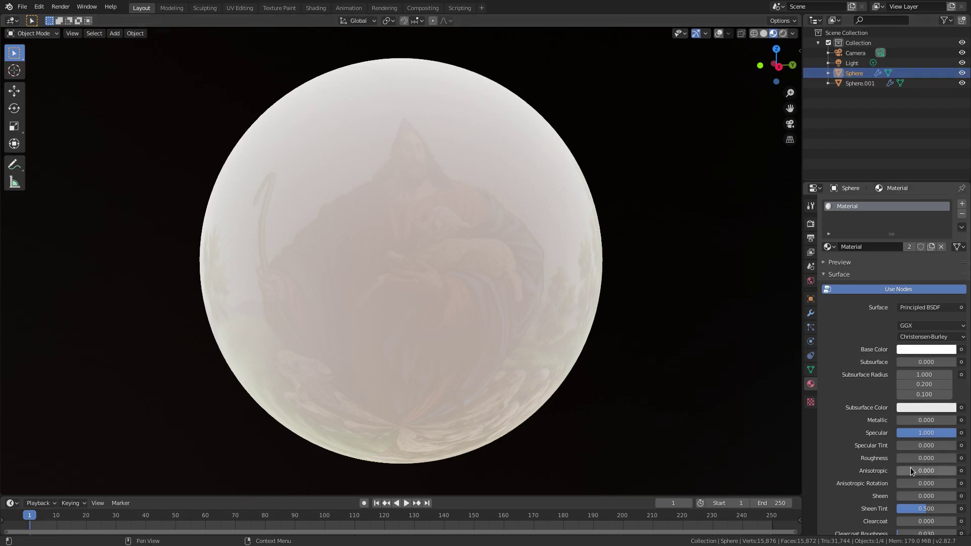
Set the Roughness of Sphere's material to 0.558 and inspect its softened reflections from several distances and angles
{"action": "left_click_drag", "start_coordinate": [925, 458], "coordinate": [955, 458]}
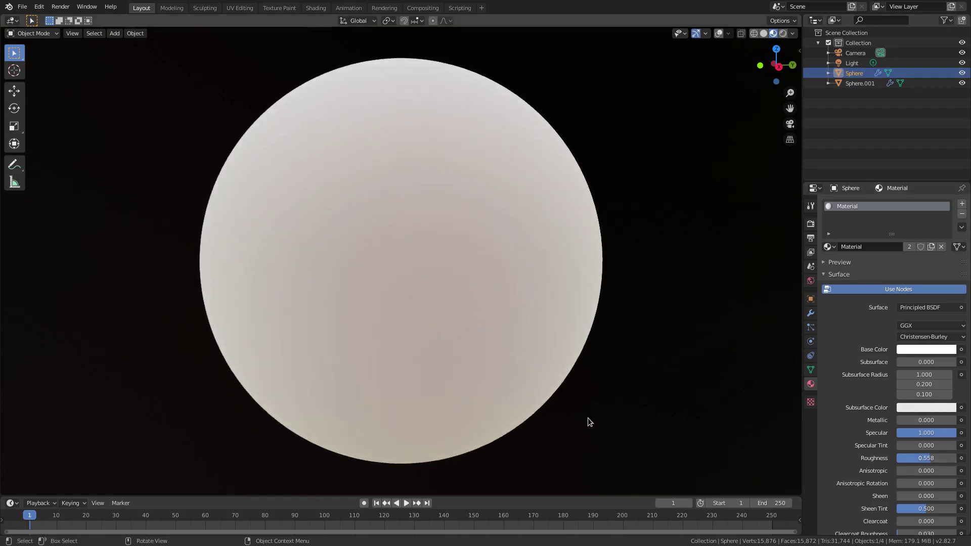
{"action": "scroll", "coordinate": [587, 419], "scroll_direction": "down", "scroll_amount": 4}
{"action": "scroll", "coordinate": [443, 364], "scroll_direction": "up", "scroll_amount": 2}
{"action": "scroll", "coordinate": [258, 386], "scroll_direction": "down", "scroll_amount": 8}
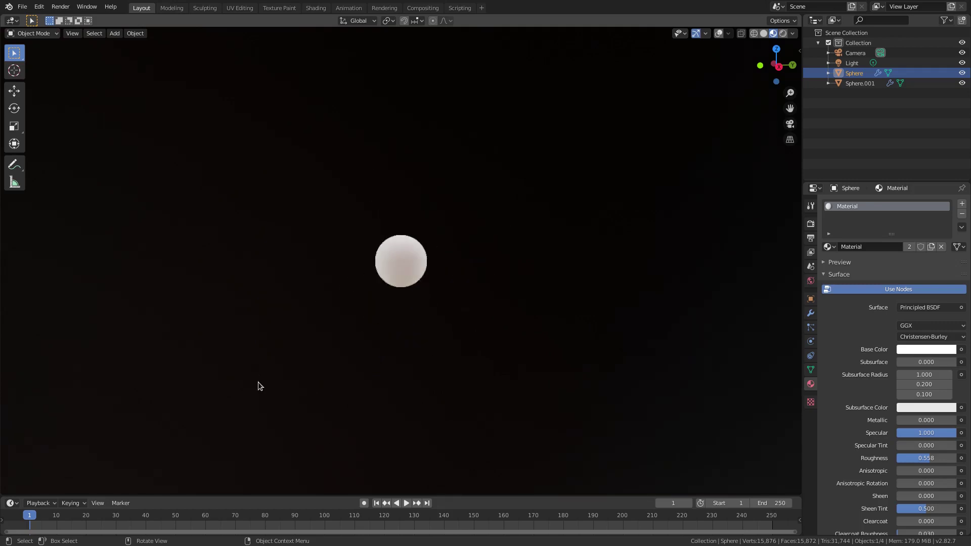
{"action": "scroll", "coordinate": [231, 301], "scroll_direction": "up", "scroll_amount": 5}
{"action": "scroll", "coordinate": [297, 311], "scroll_direction": "down", "scroll_amount": 1}
{"action": "scroll", "coordinate": [449, 234], "scroll_direction": "up", "scroll_amount": 6}
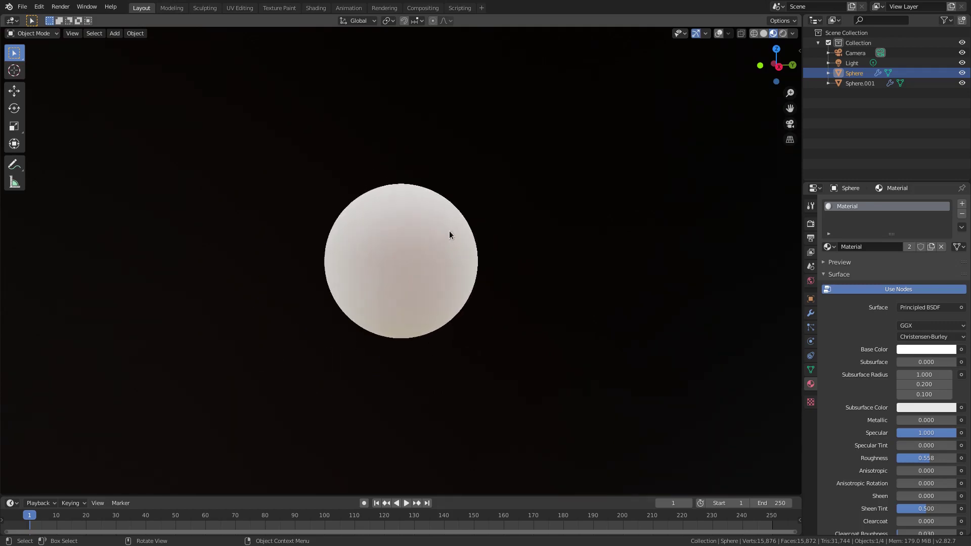
{"action": "mouse_move", "coordinate": [494, 243]}
{"action": "middle_mouse_down"}
{"action": "mouse_move", "coordinate": [700, 200]}
{"action": "mouse_move", "coordinate": [788, 202]}
{"action": "mouse_move", "coordinate": [162, 217]}
{"action": "mouse_move", "coordinate": [351, 218]}
{"action": "mouse_move", "coordinate": [370, 139]}
{"action": "mouse_move", "coordinate": [487, 157]}
{"action": "middle_mouse_up"}
{"action": "scroll", "coordinate": [498, 275], "scroll_direction": "down", "scroll_amount": 5}
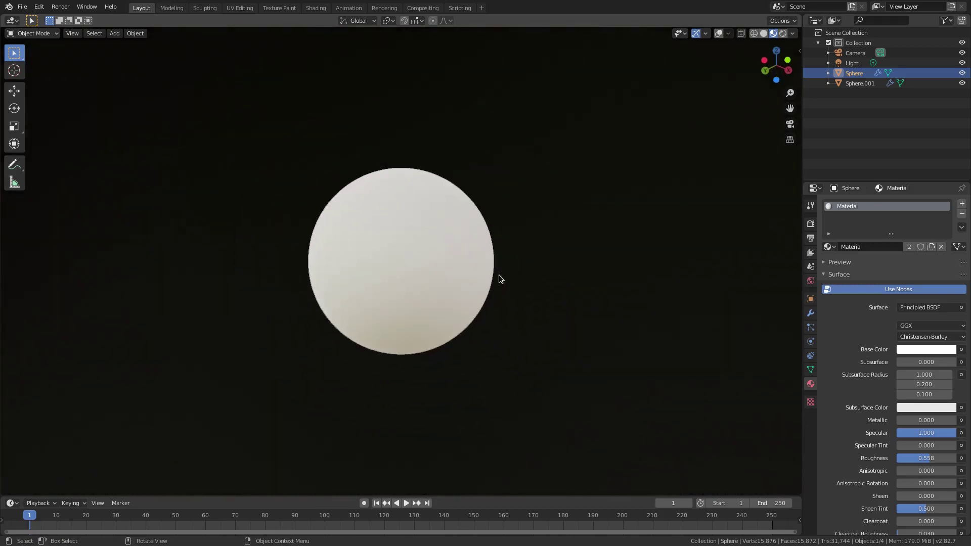
Select the surrounding Sphere.001, set its material's Roughness to 0.092, and inspect the reflections inside and outside it
{"action": "left_click", "coordinate": [509, 308]}
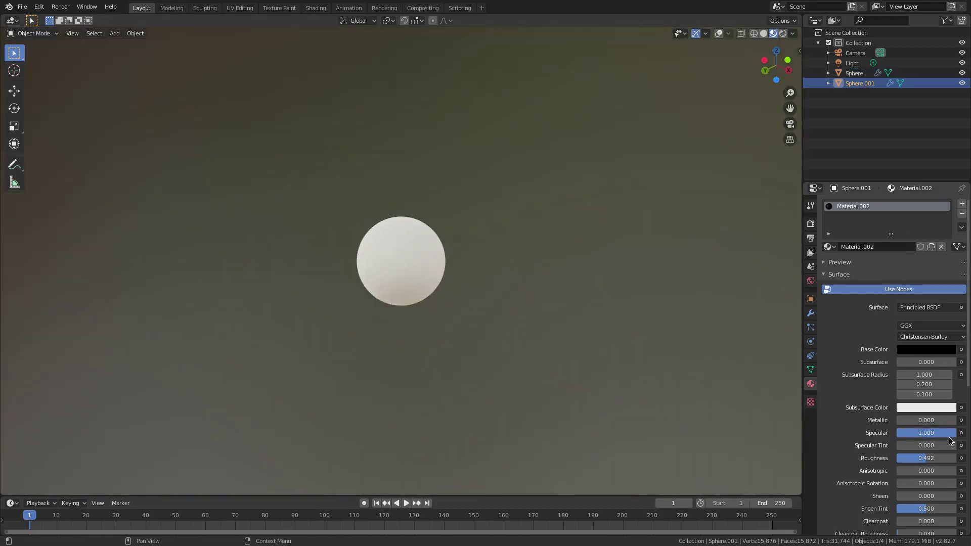
{"action": "left_click_drag", "start_coordinate": [926, 458], "coordinate": [902, 458]}
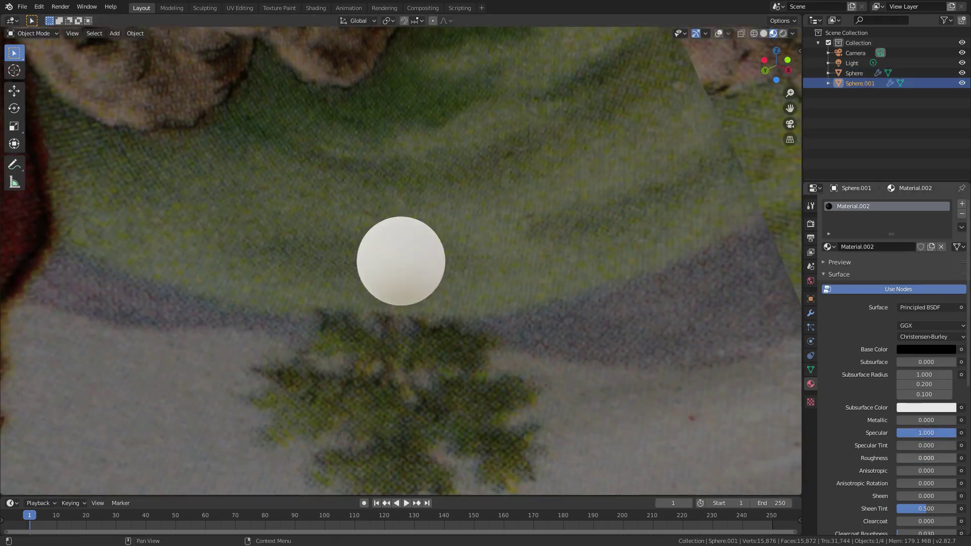
{"action": "scroll", "coordinate": [517, 382], "scroll_direction": "down", "scroll_amount": 4}
{"action": "scroll", "coordinate": [510, 375], "scroll_direction": "up", "scroll_amount": 8}
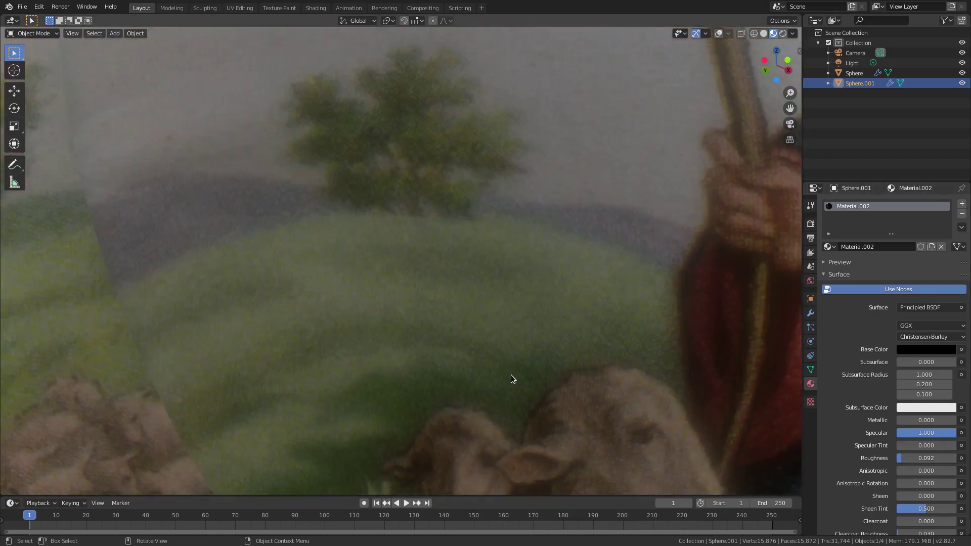
{"action": "scroll", "coordinate": [510, 375], "scroll_direction": "down", "scroll_amount": 3}
{"action": "scroll", "coordinate": [598, 399], "scroll_direction": "up", "scroll_amount": 2}
{"action": "scroll", "coordinate": [460, 377], "scroll_direction": "down", "scroll_amount": 7}
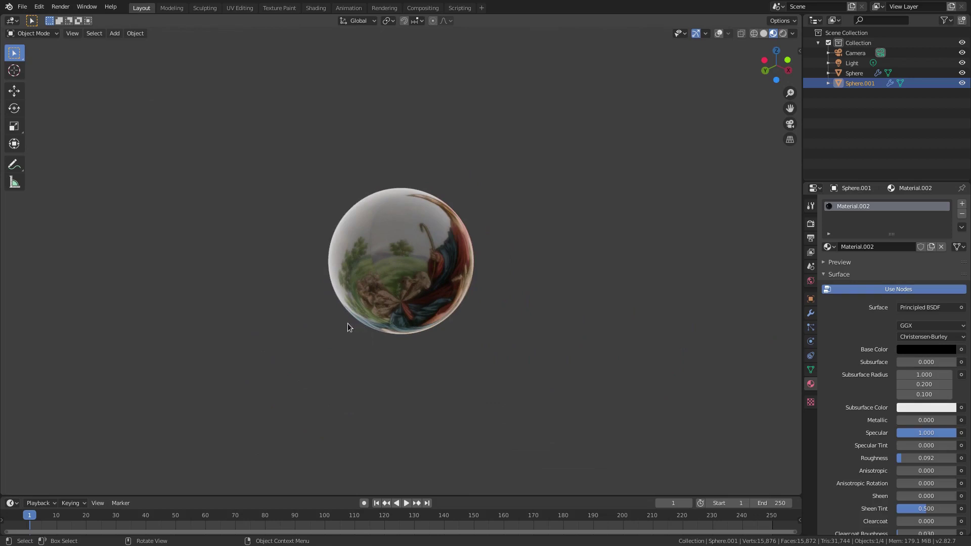
Set the Roughness of Sphere.001's material to 0.567 and inspect its surface from outside and inside
{"action": "left_click_drag", "start_coordinate": [941, 458], "coordinate": [966, 457]}
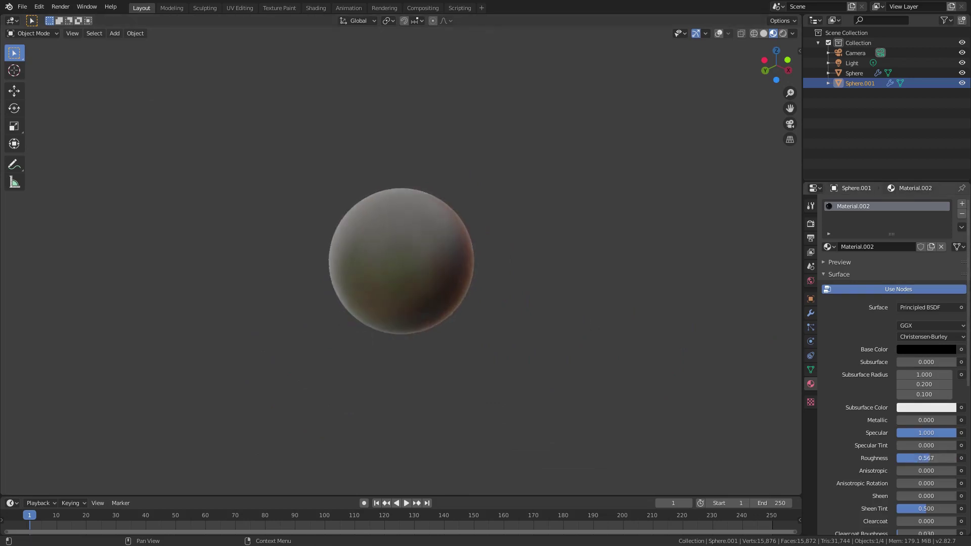
{"action": "scroll", "coordinate": [513, 295], "scroll_direction": "up", "scroll_amount": 4}
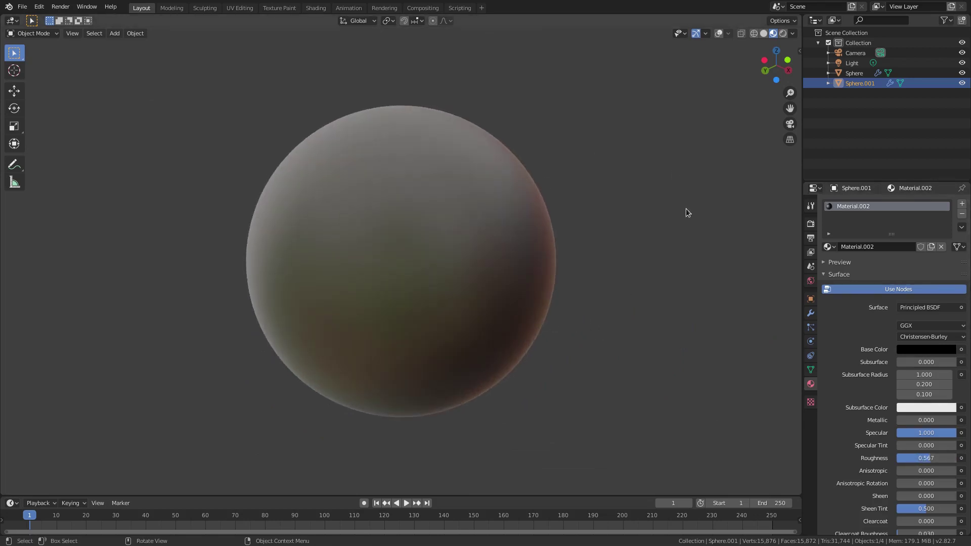
{"action": "scroll", "coordinate": [436, 333], "scroll_direction": "up", "scroll_amount": 10}
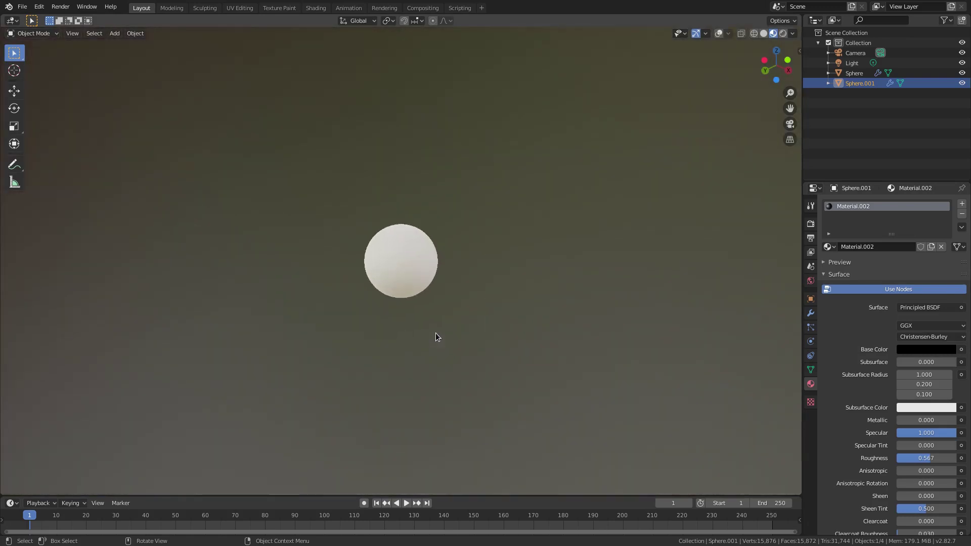
Select the inner white Sphere and set its material's Roughness to 0.267
{"action": "scroll", "coordinate": [435, 332], "scroll_direction": "up", "scroll_amount": 3}
{"action": "left_click", "coordinate": [436, 336]}
{"action": "mouse_move", "coordinate": [935, 457]}
{"action": "left_mouse_down"}
{"action": "mouse_move", "coordinate": [905, 458]}
{"action": "mouse_move", "coordinate": [912, 461]}
{"action": "left_mouse_up"}
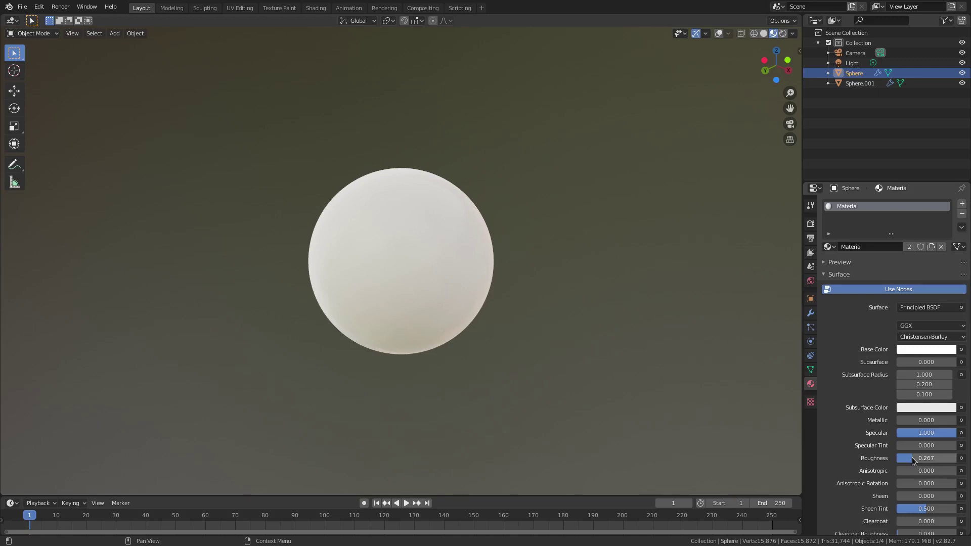